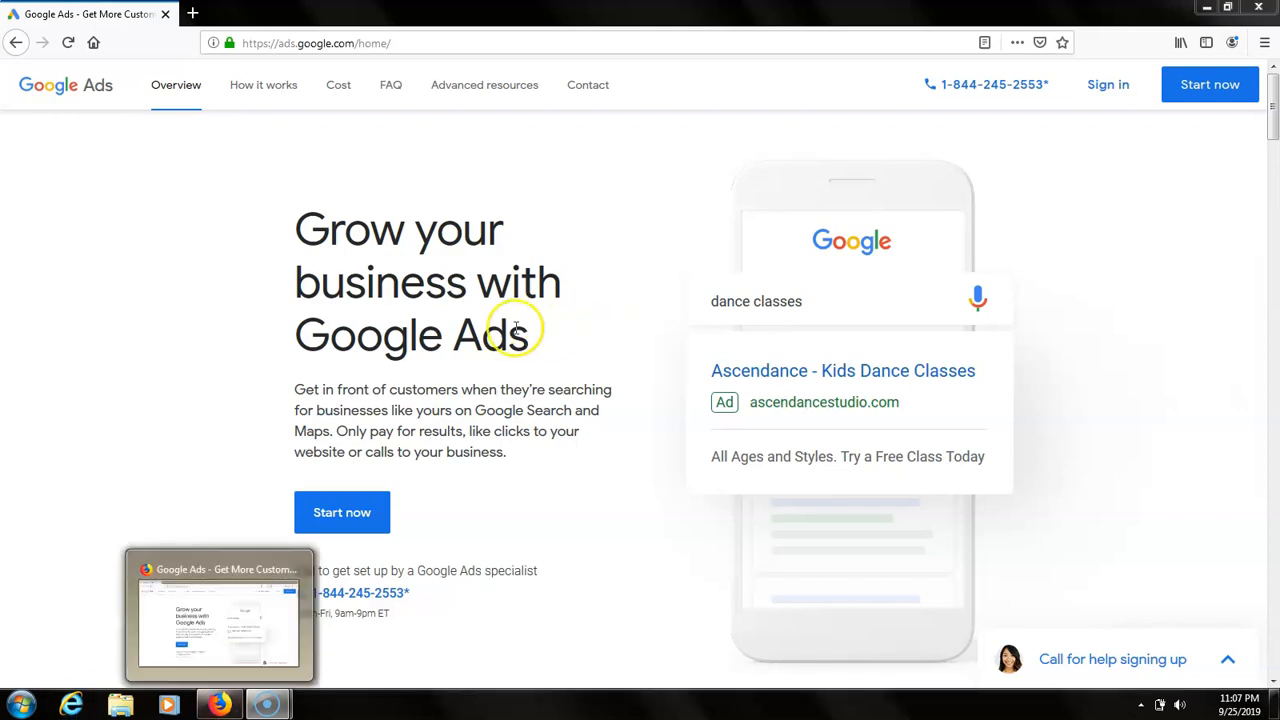
Go to the Google Ads sign-in page and start creating a Google account to manage a business
{"action": "left_click", "coordinate": [1120, 84]}
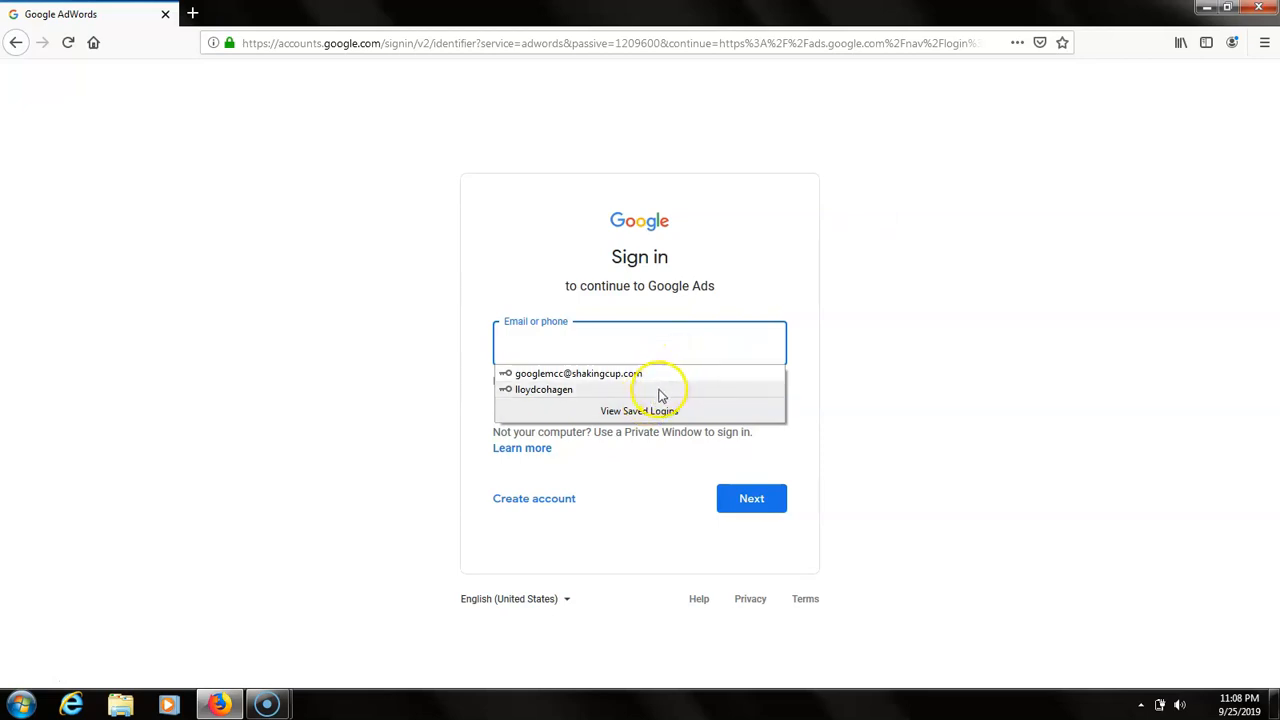
{"action": "left_click", "coordinate": [903, 387]}
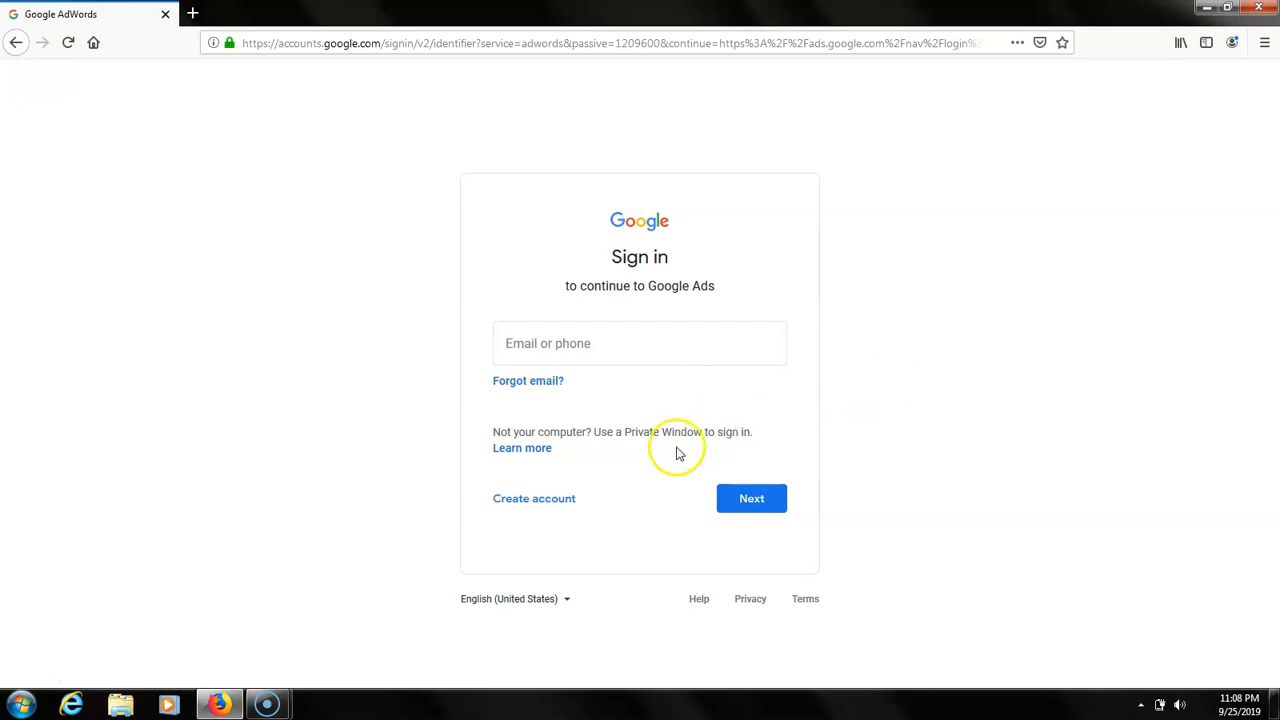
{"action": "left_click", "coordinate": [565, 499]}
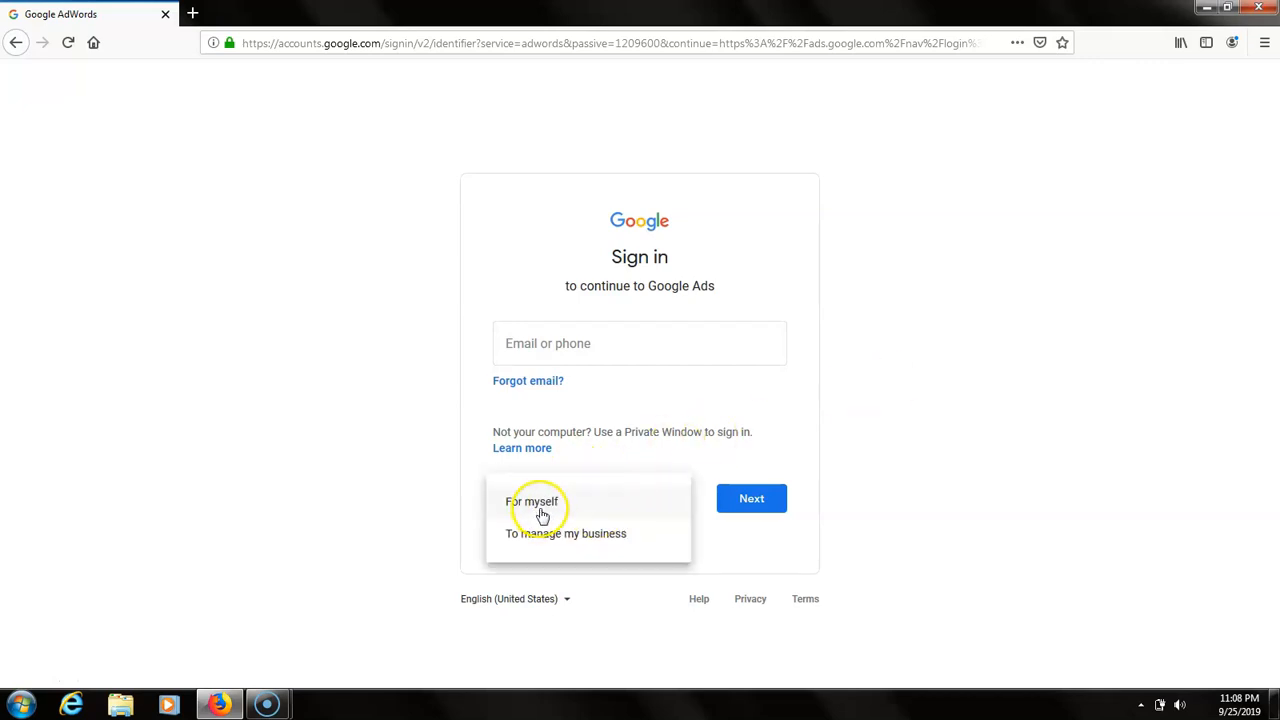
{"action": "left_click", "coordinate": [417, 511]}
{"action": "left_click", "coordinate": [541, 505]}
{"action": "left_click", "coordinate": [524, 536]}
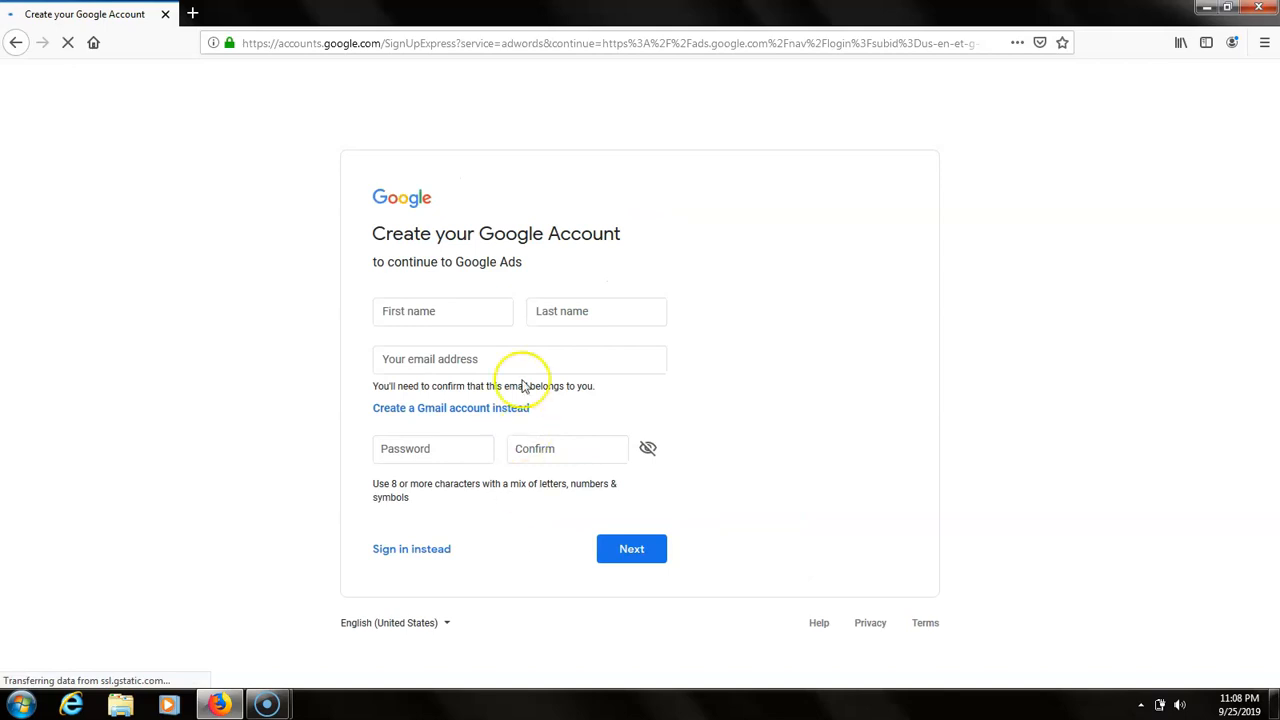
Fill in the account holder's first name, last name and e-mail address on the account creation form
{"action": "left_click", "coordinate": [443, 322]}
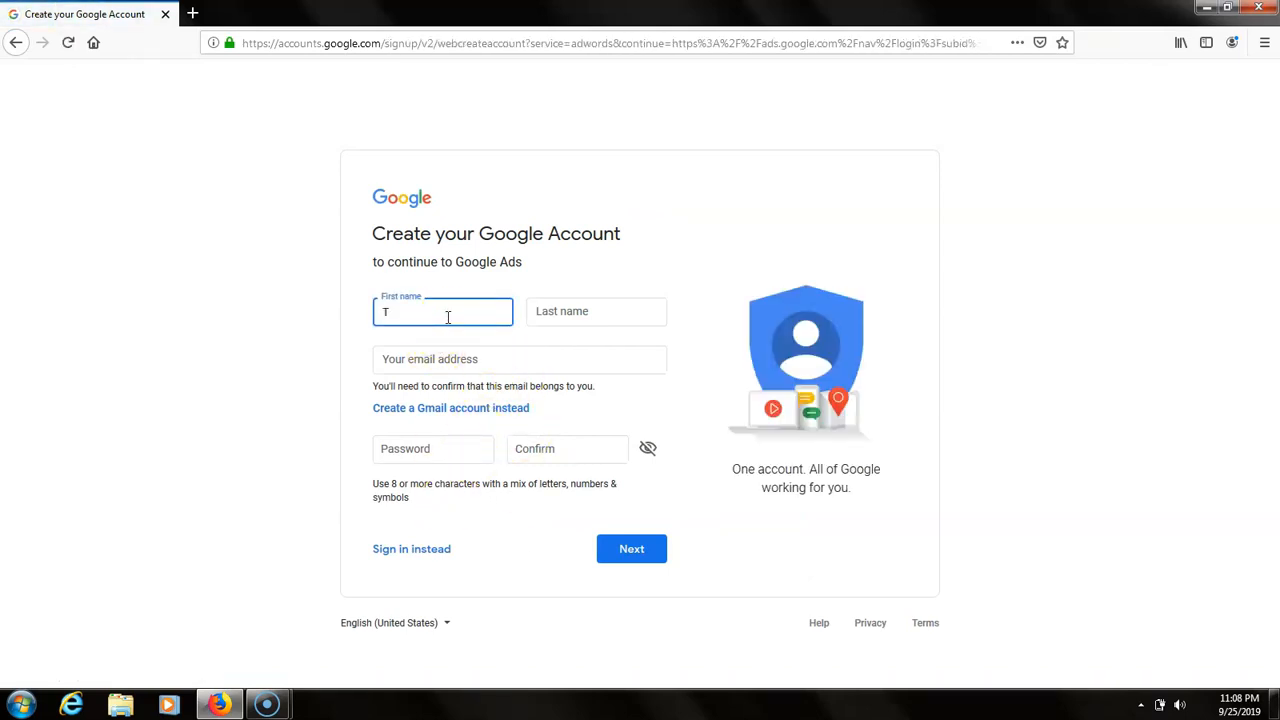
{"action": "key", "text": "Tab"}
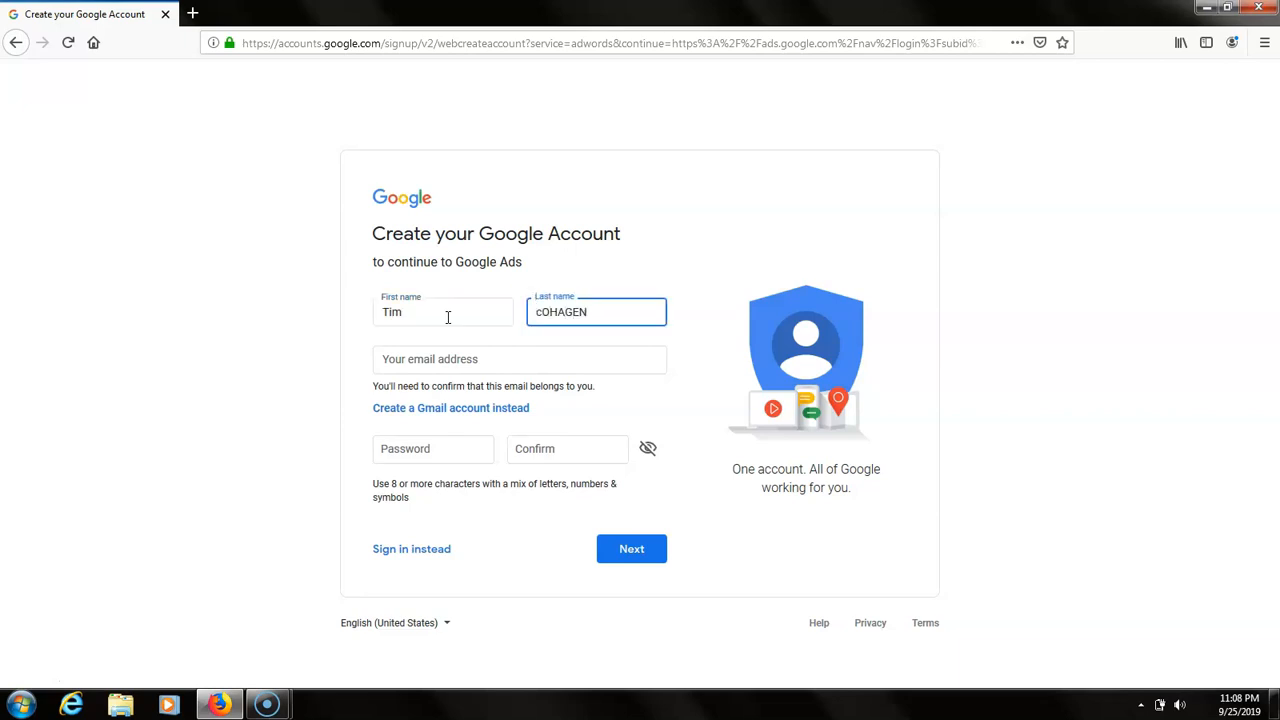
{"action": "left_click", "coordinate": [540, 363]}
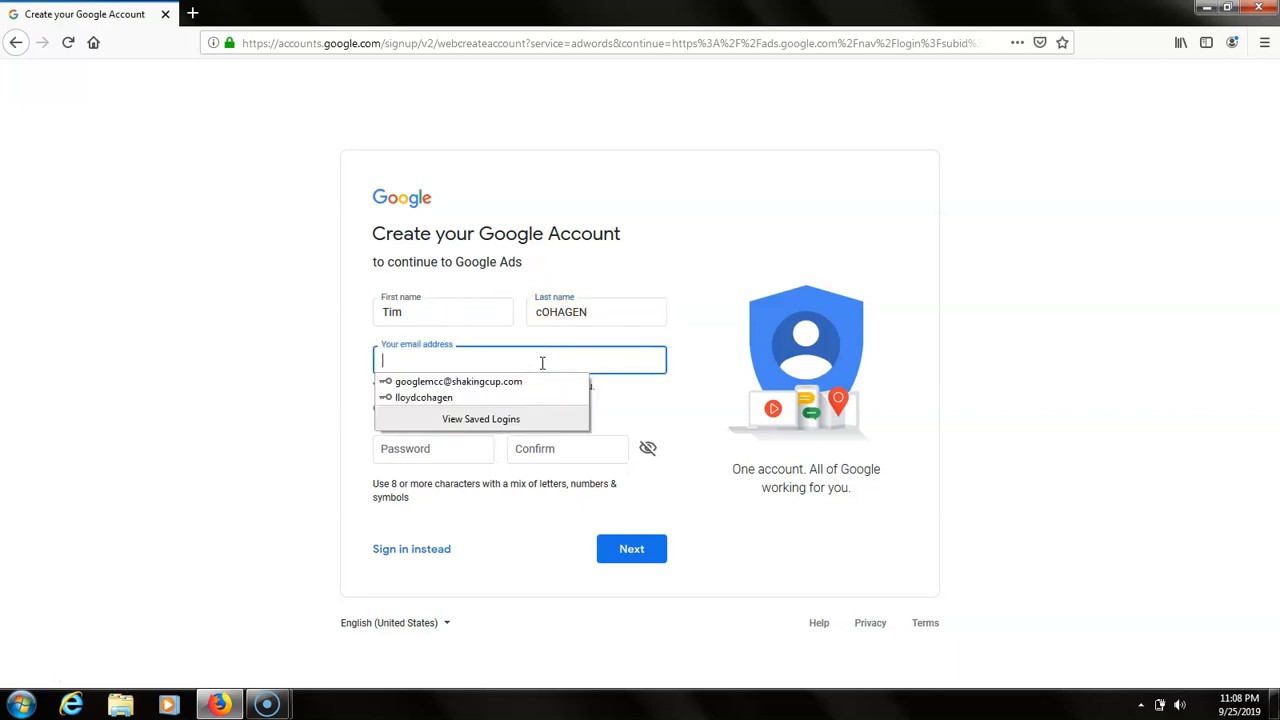
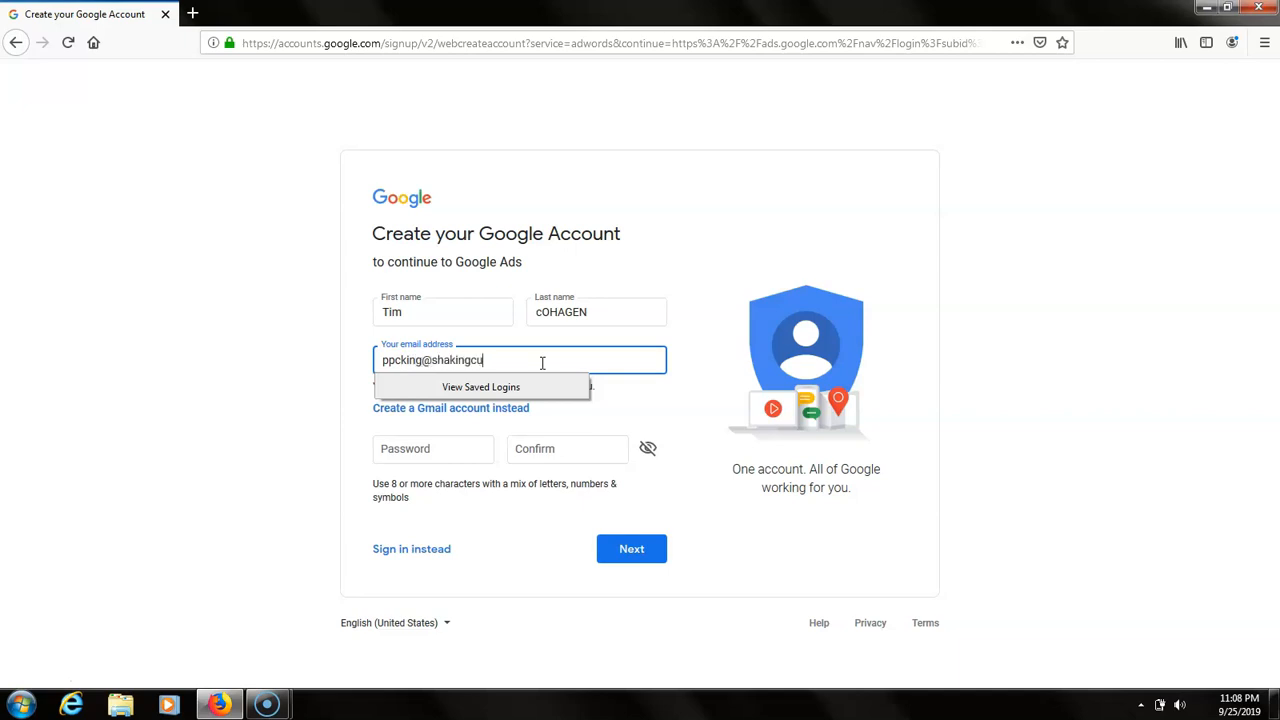
Try to submit the account creation form with the account password and its confirmation
{"action": "left_click", "coordinate": [413, 450]}
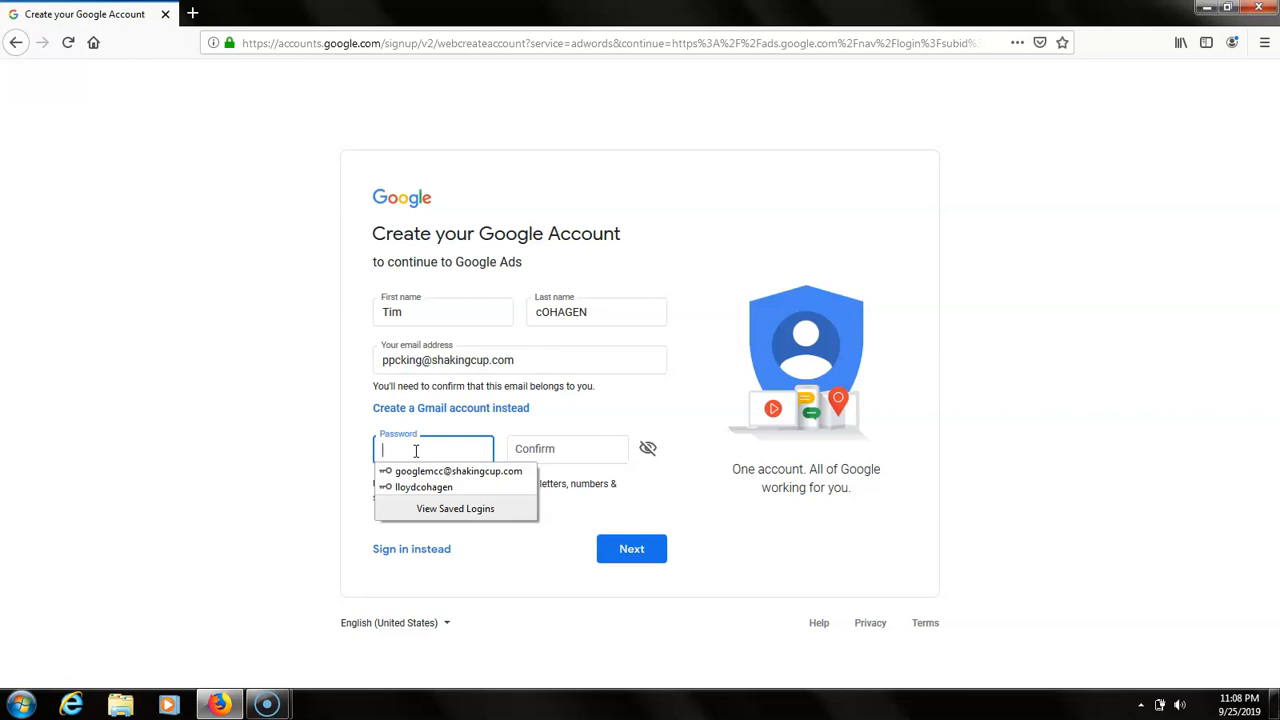
{"action": "type", "text": "••"}
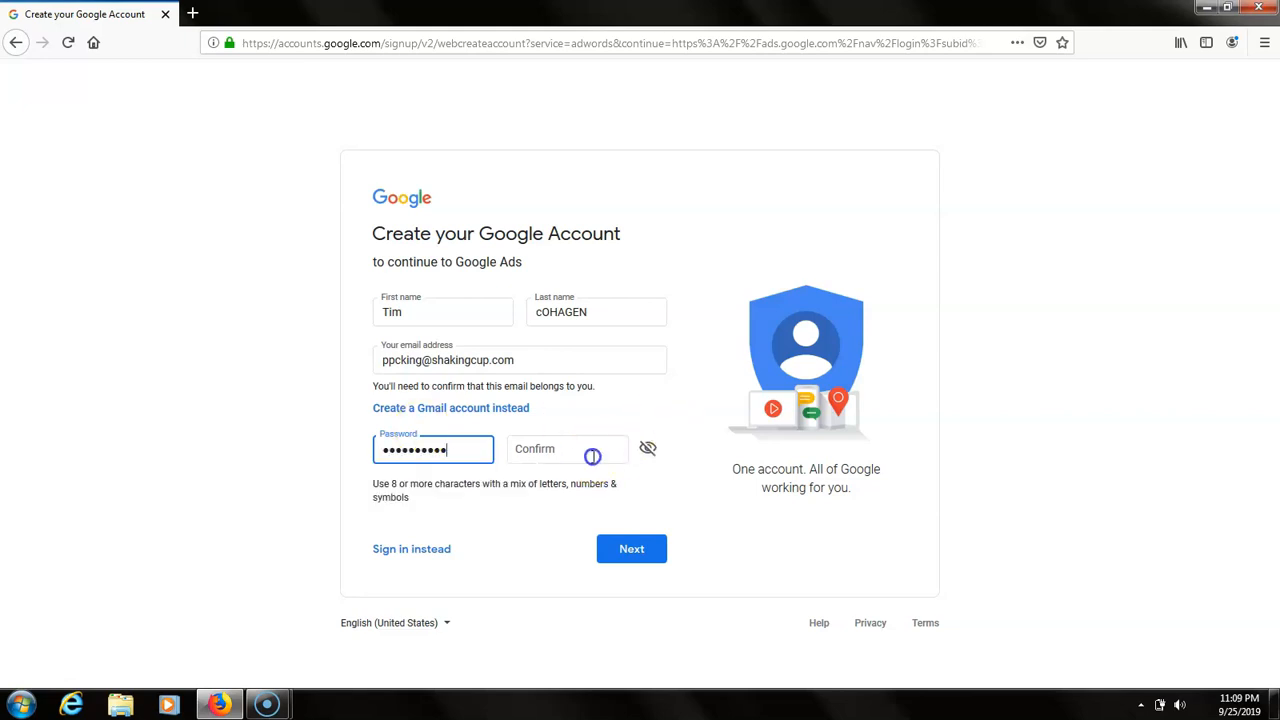
{"action": "left_click", "coordinate": [592, 452]}
{"action": "type", "text": "••"}
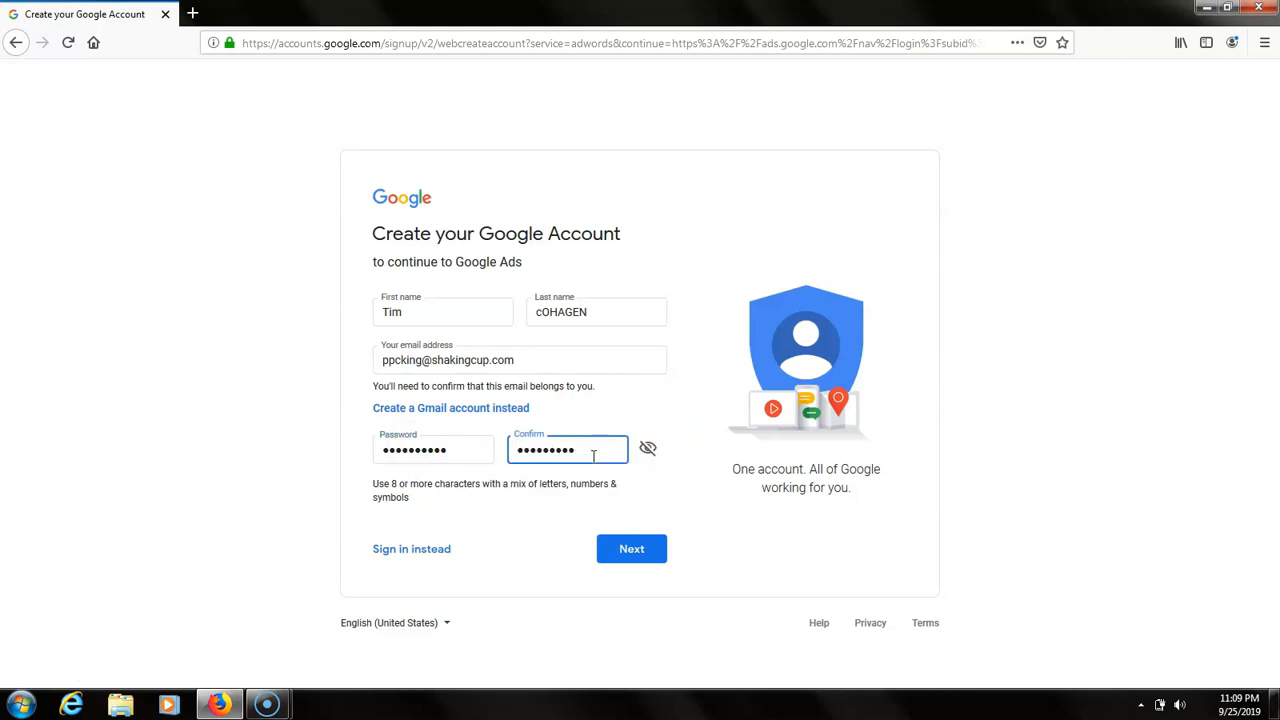
{"action": "left_click", "coordinate": [623, 560]}
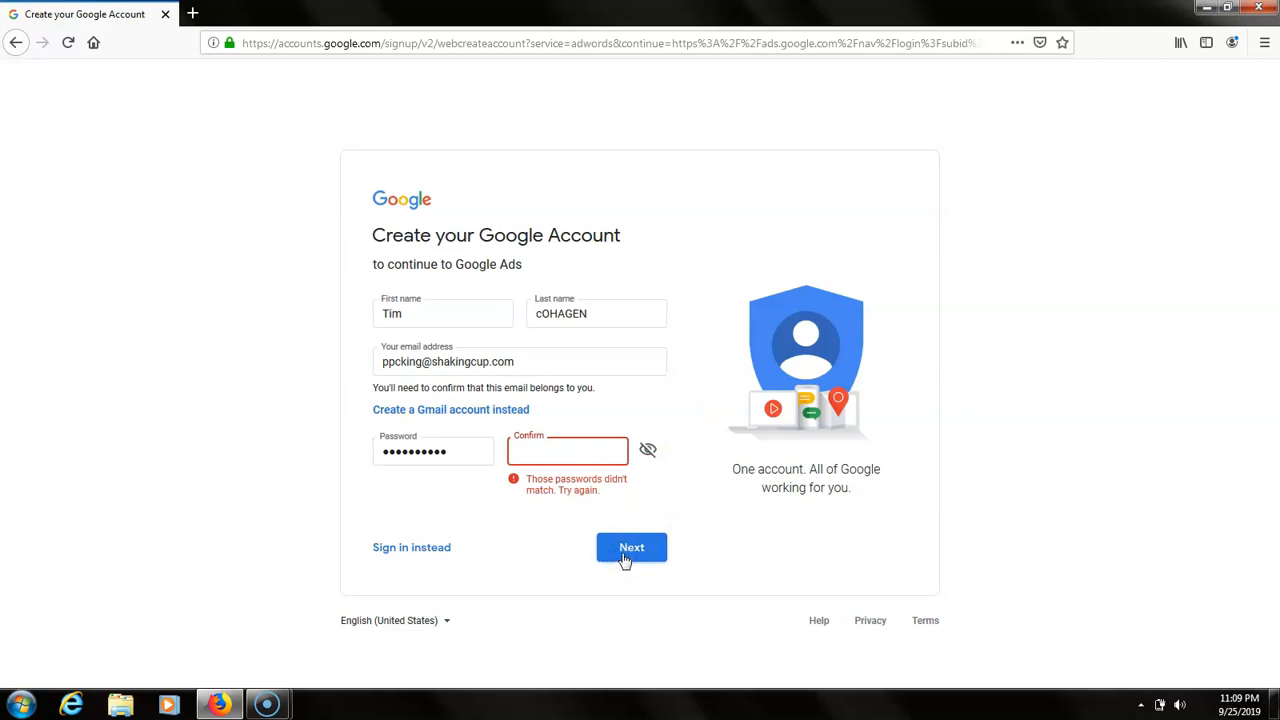
Submit the form with the account password re-entered in both the password and confirmation fields, and save the login in the browser
{"action": "left_click", "coordinate": [569, 461]}
{"action": "left_click", "coordinate": [640, 551]}
{"action": "left_click_drag", "start_coordinate": [479, 454], "coordinate": [369, 490]}
{"action": "type", "text": "•••"}
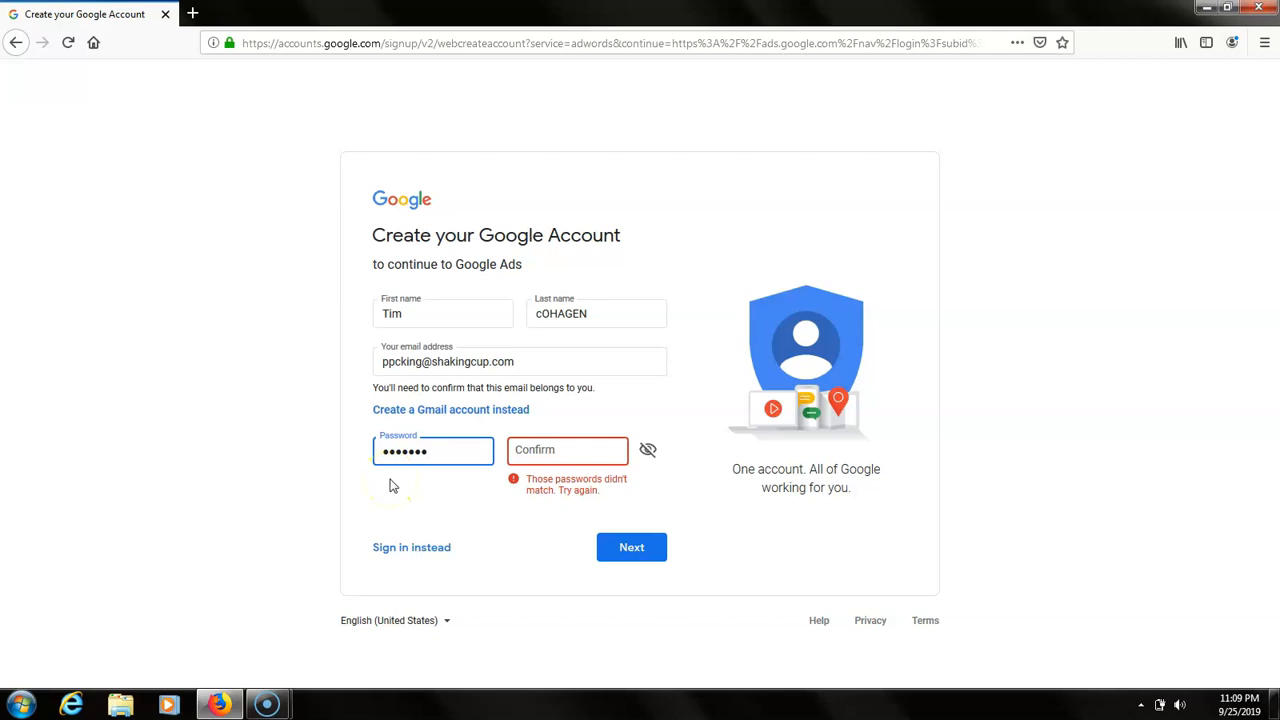
{"action": "key", "text": "Tab"}
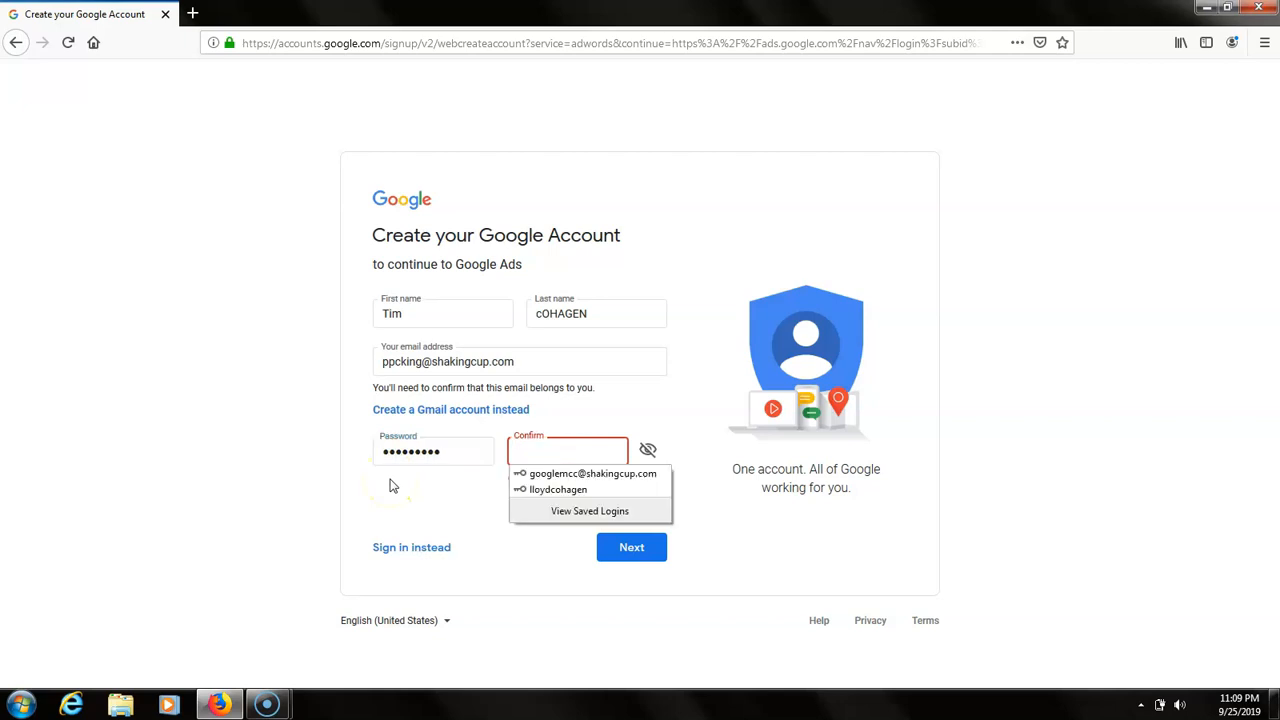
{"action": "type", "text": "•••"}
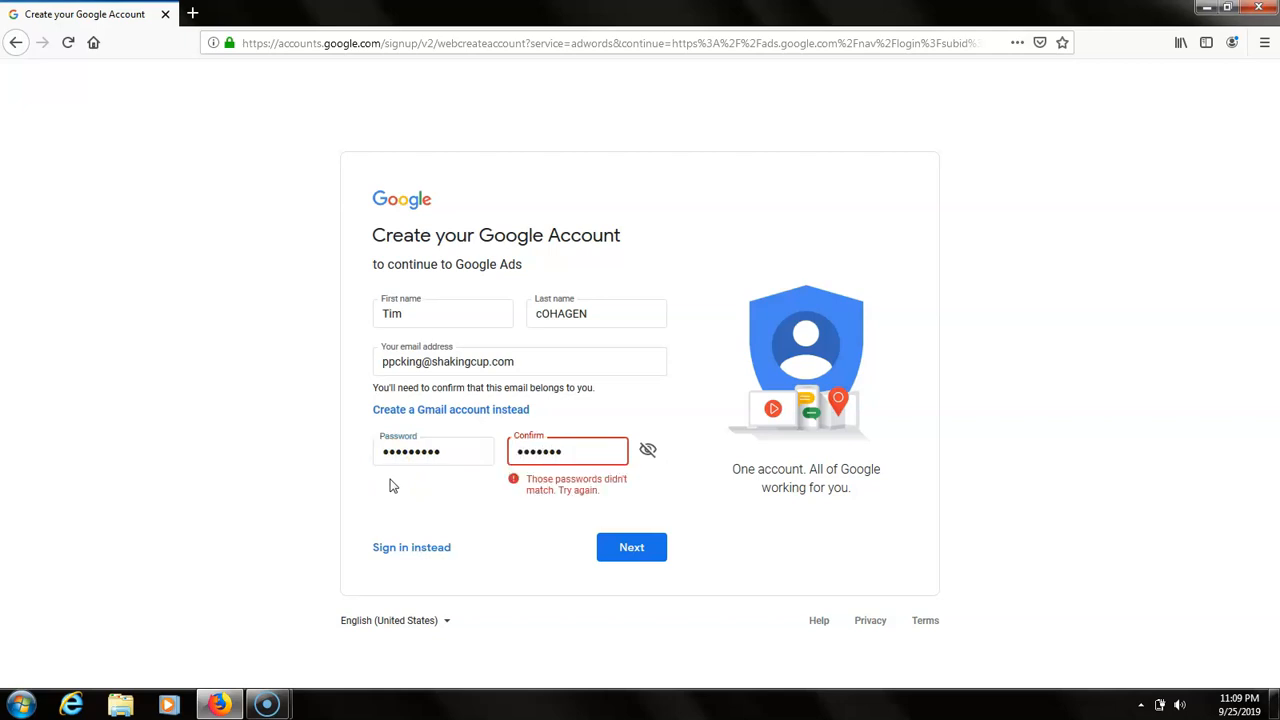
{"action": "left_click", "coordinate": [623, 560]}
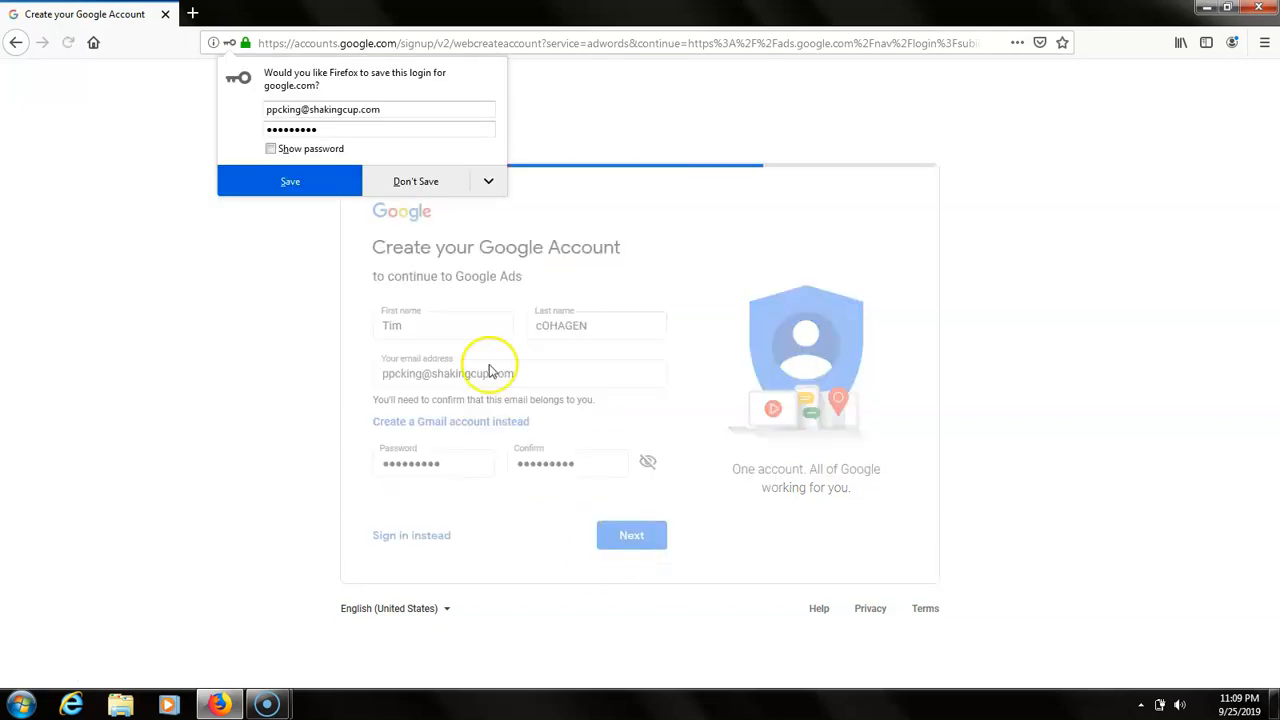
{"action": "left_click", "coordinate": [325, 189]}
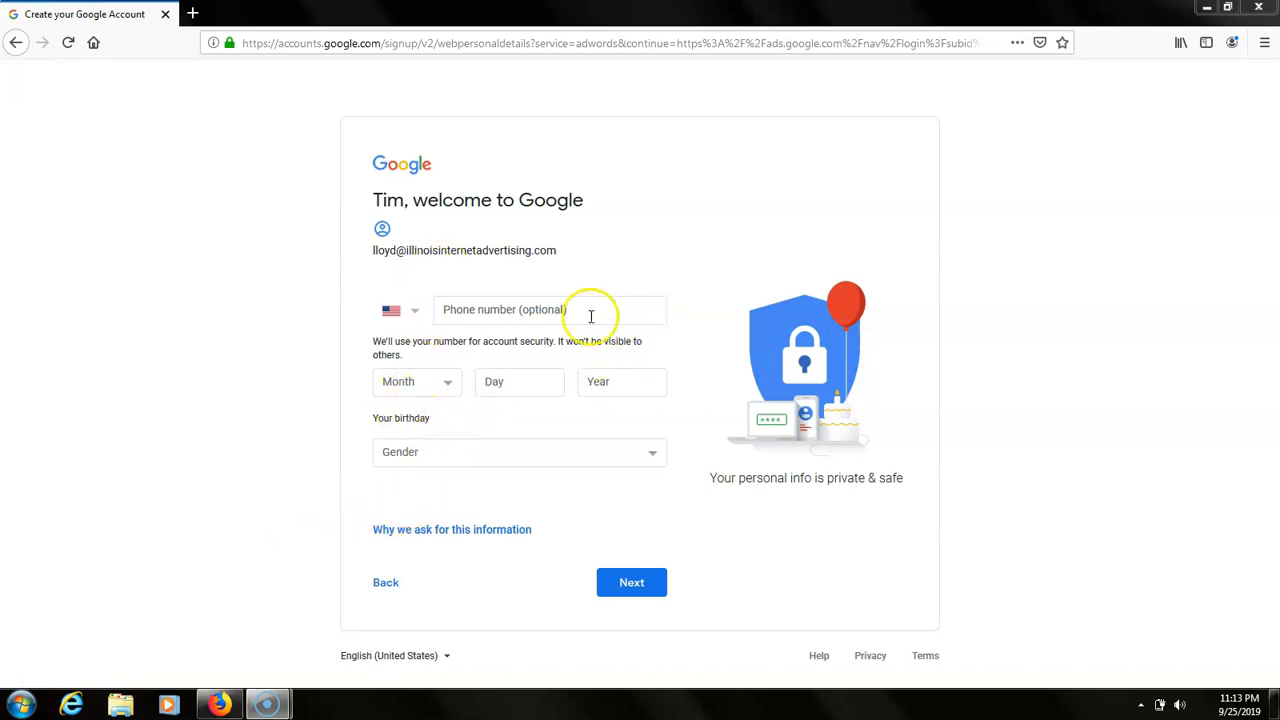
Fill in the account holder's date of birth with month, day and year
{"action": "left_click", "coordinate": [443, 381]}
{"action": "left_click", "coordinate": [431, 408]}
{"action": "left_click", "coordinate": [498, 384]}
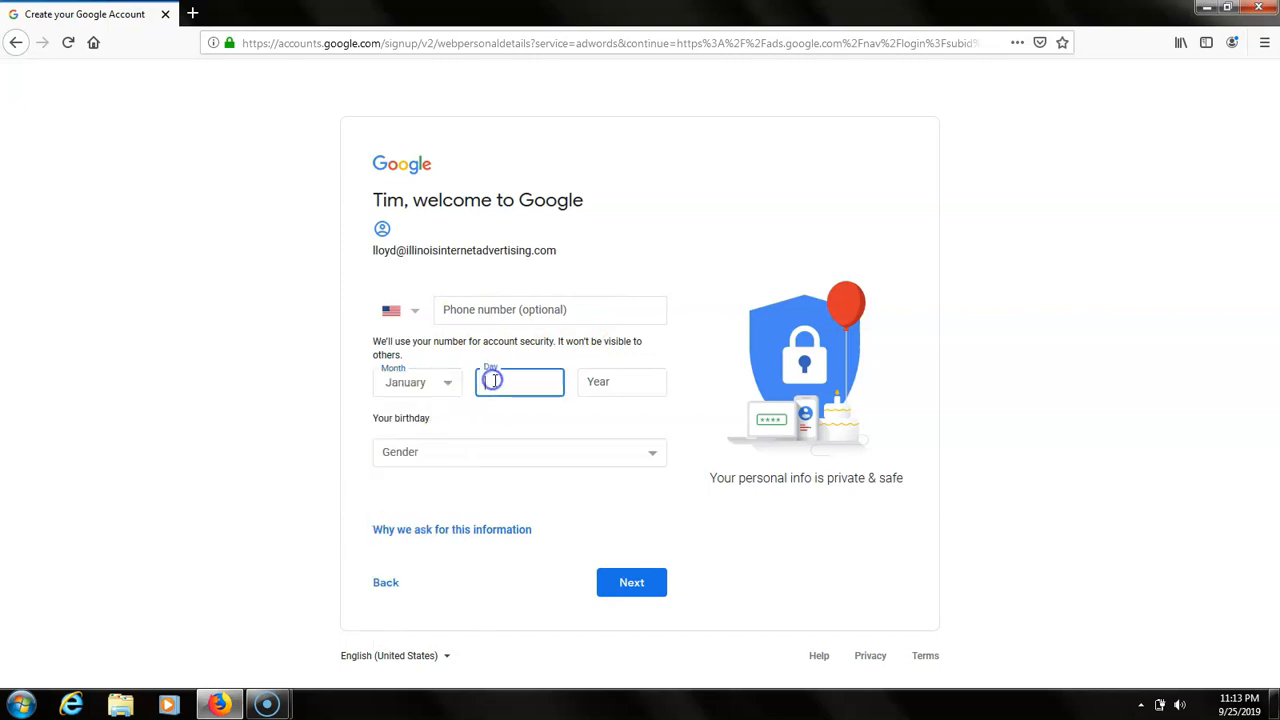
{"action": "type", "text": "1"}
{"action": "left_click", "coordinate": [626, 381]}
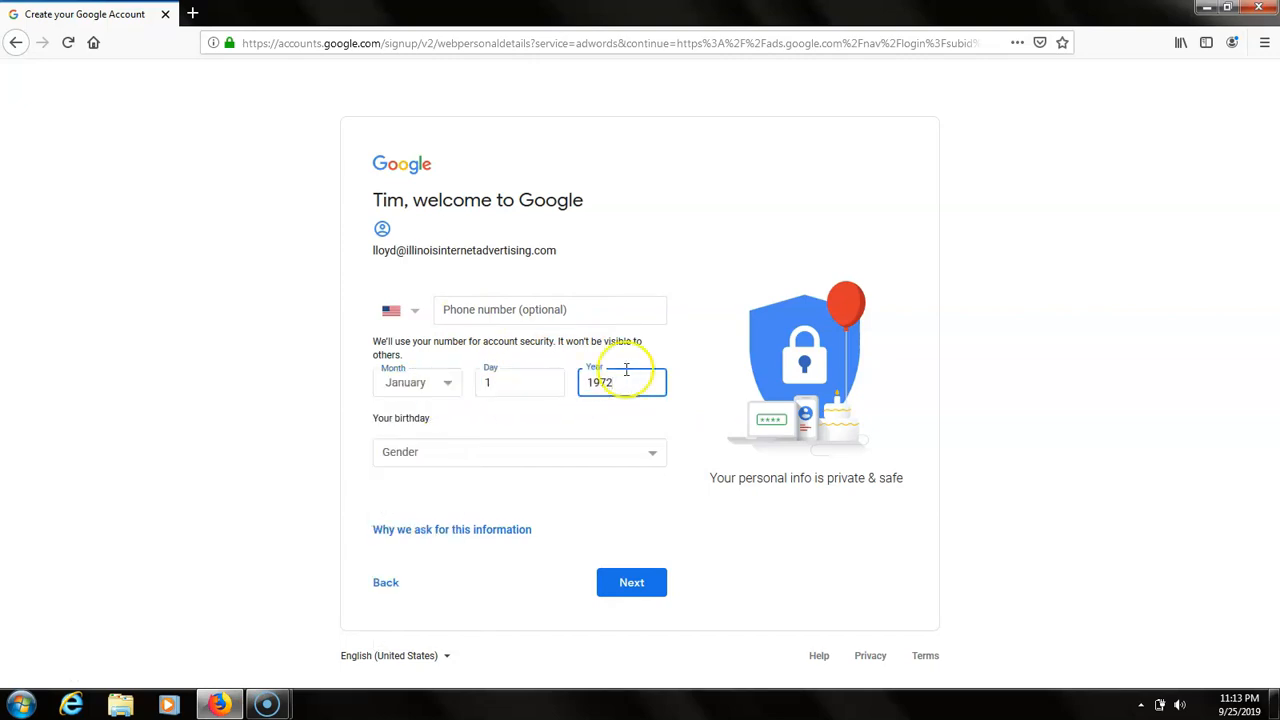
Set the gender to Male and submit the personal details
{"action": "left_click", "coordinate": [433, 455]}
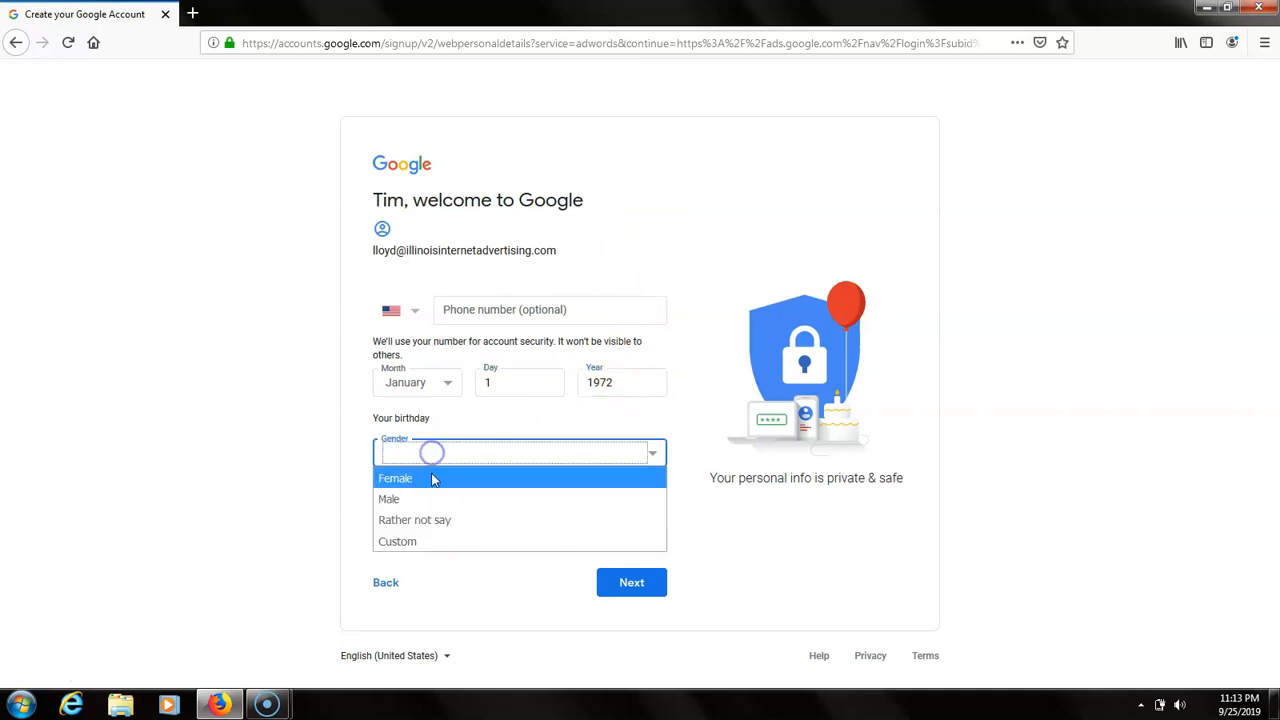
{"action": "left_click", "coordinate": [427, 497]}
{"action": "left_click", "coordinate": [643, 573]}
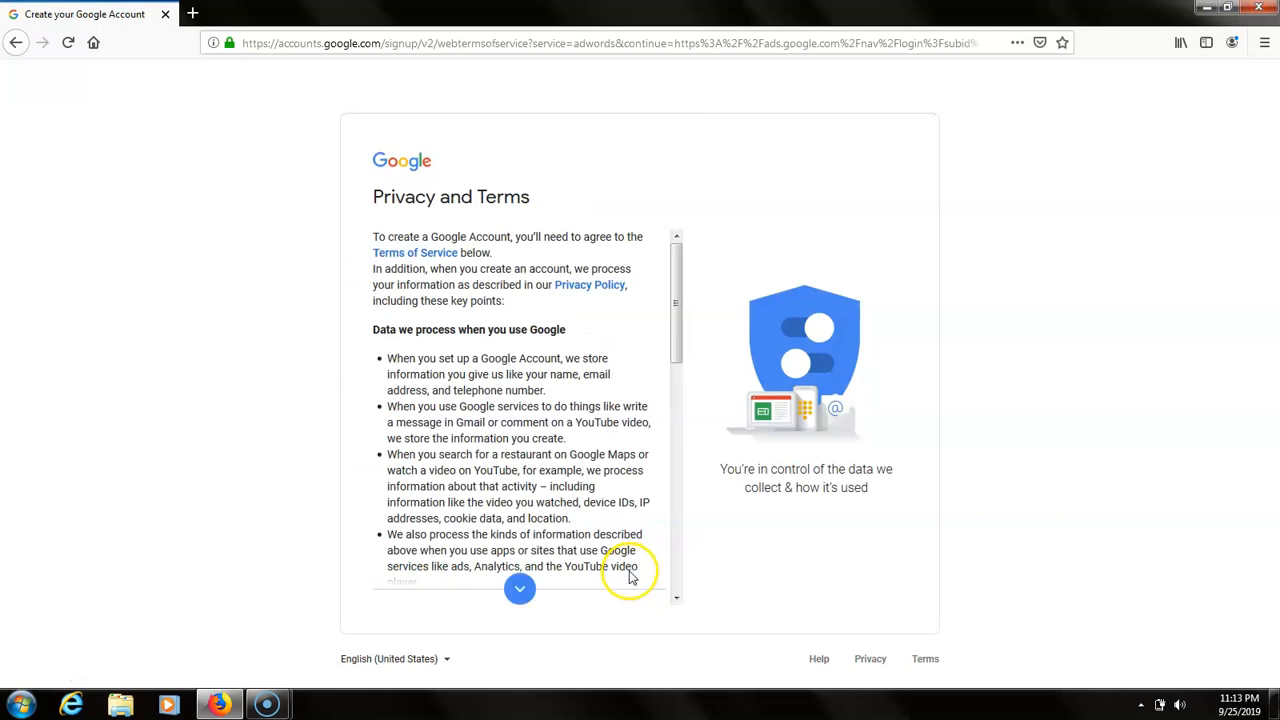
Agree to Google's privacy and terms, and create a new Google Ads account
{"action": "scroll", "coordinate": [630, 560], "scroll_direction": "down", "scroll_amount": 10}
{"action": "left_click", "coordinate": [640, 590]}
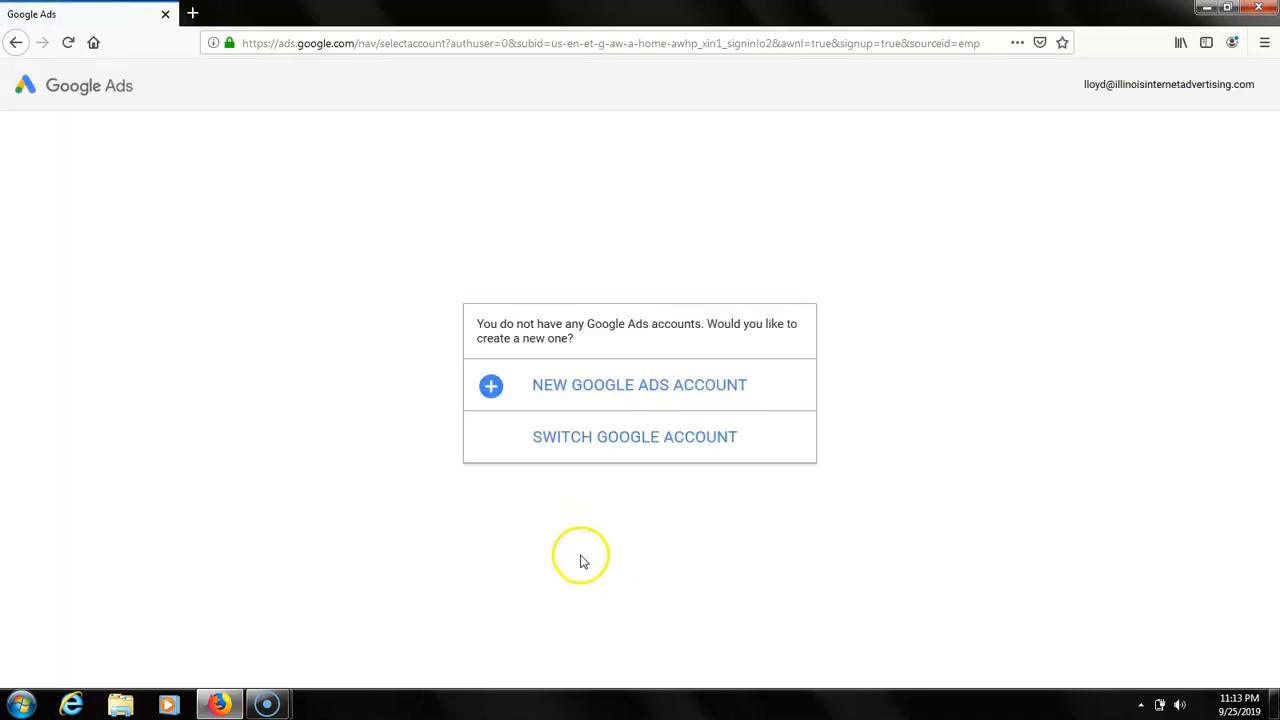
{"action": "left_click", "coordinate": [594, 392]}
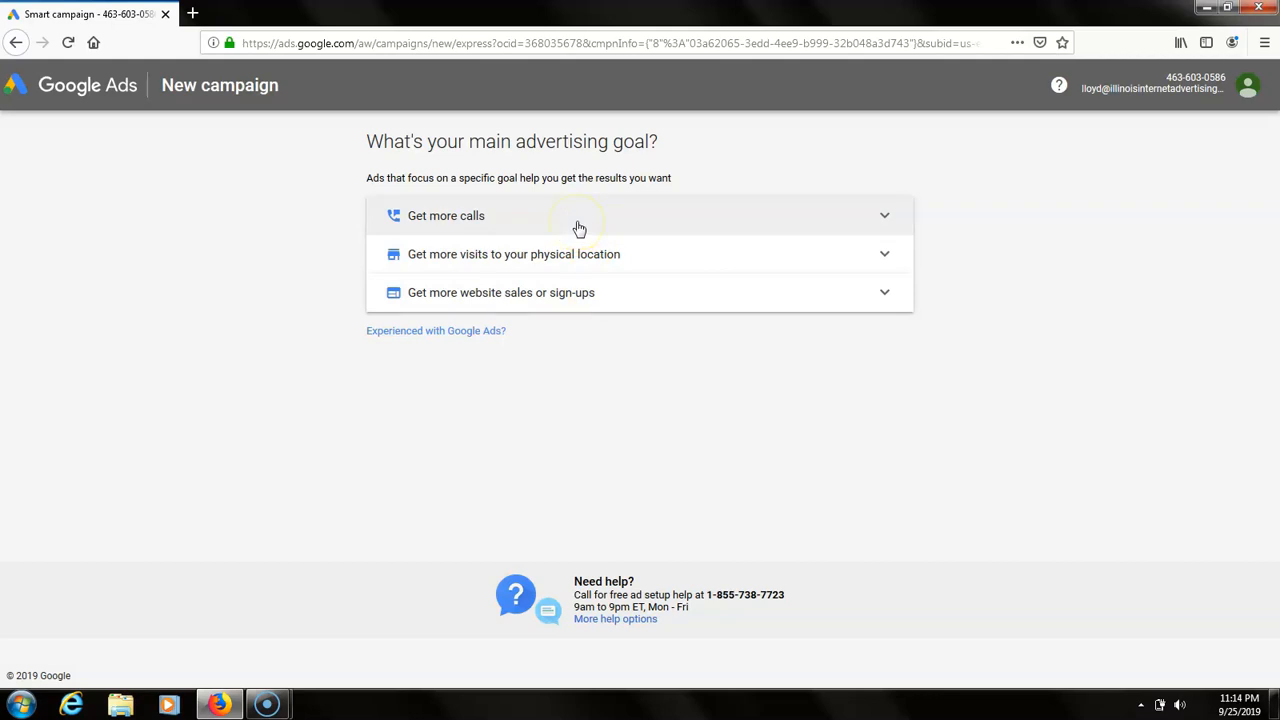
Switch from the guided advertising goals to the setup for users experienced with Google Ads, and bring up the campaign type choices
{"action": "left_click", "coordinate": [474, 235]}
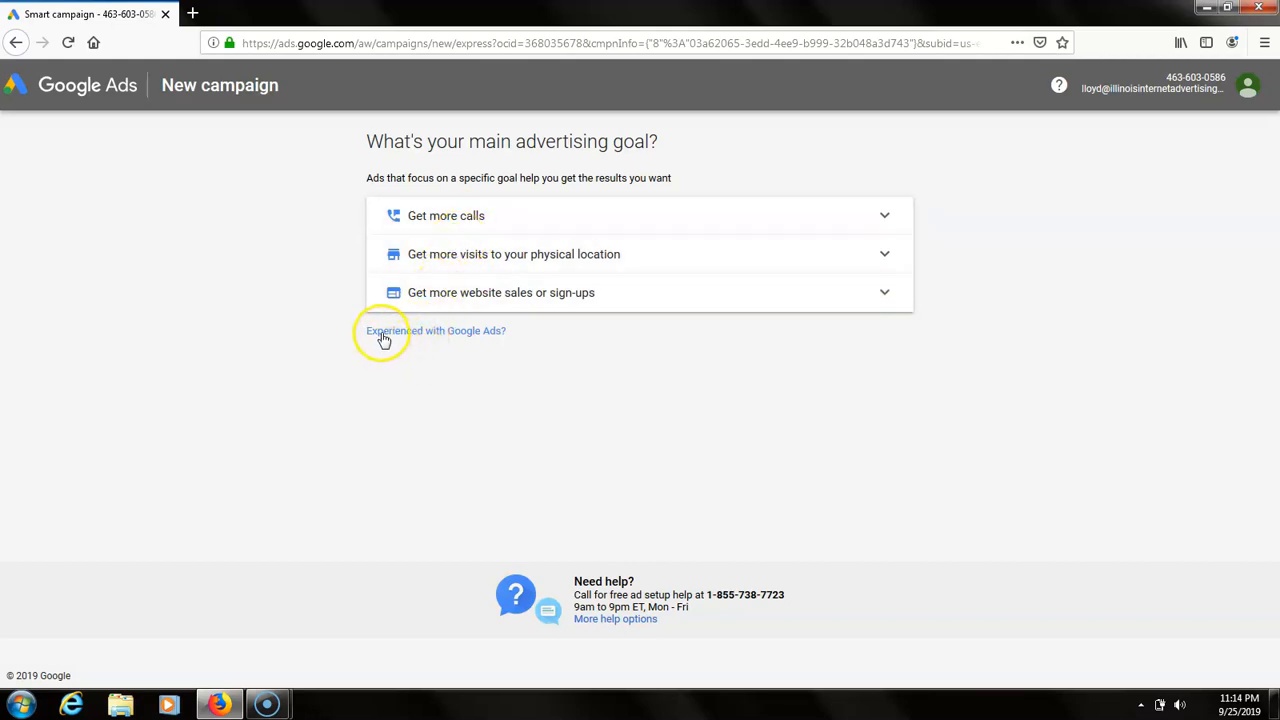
{"action": "left_click", "coordinate": [447, 337]}
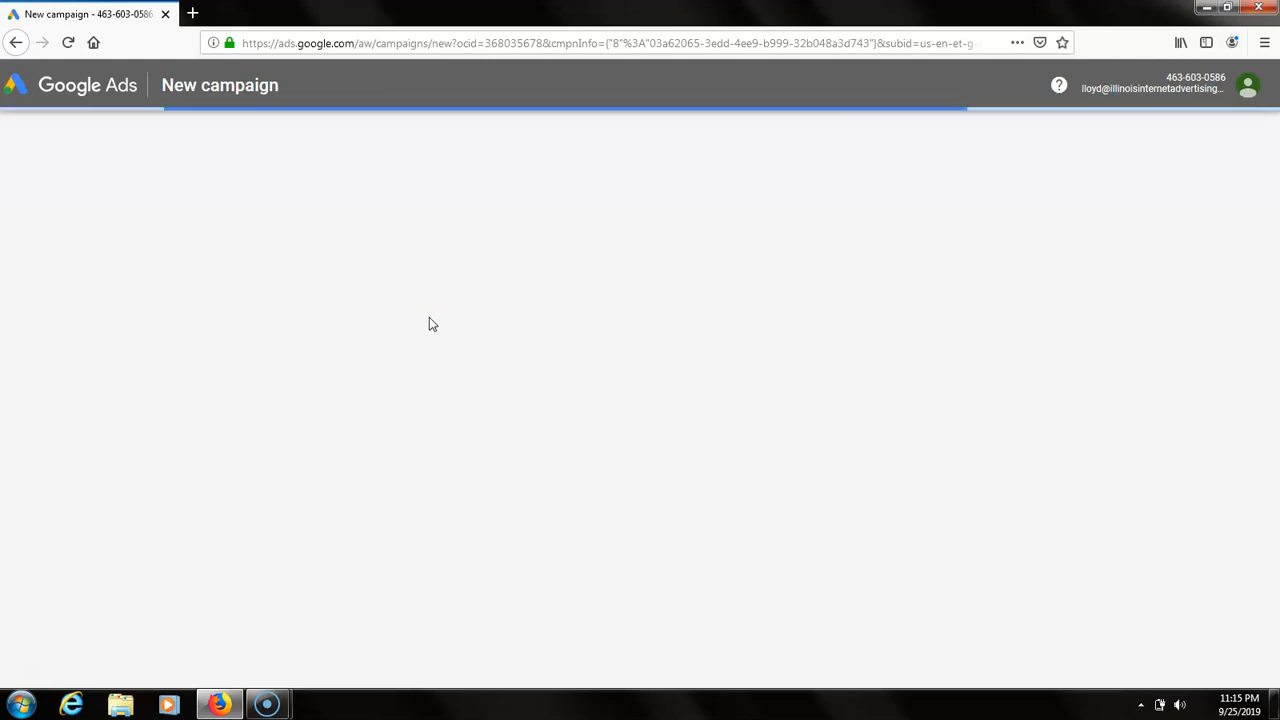
{"action": "left_click", "coordinate": [392, 309]}
{"action": "left_click", "coordinate": [402, 303]}
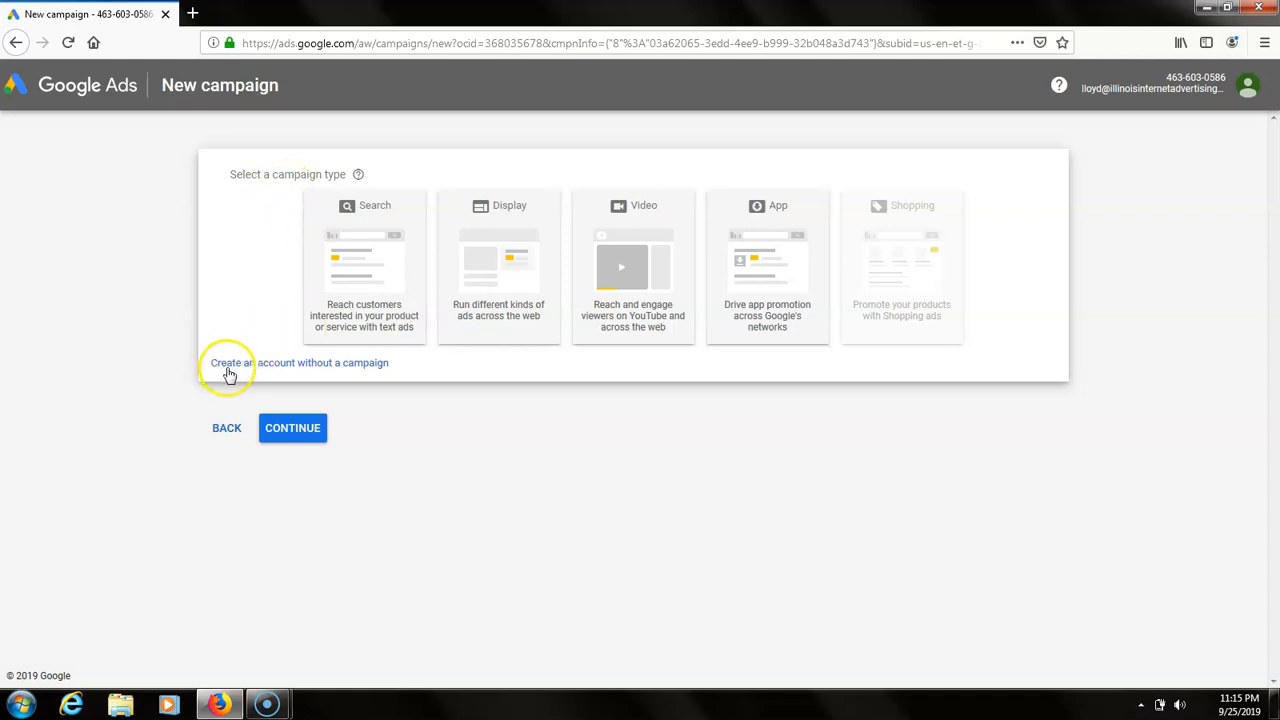
Create the account without a campaign and open the new account's overview
{"action": "left_click", "coordinate": [347, 365]}
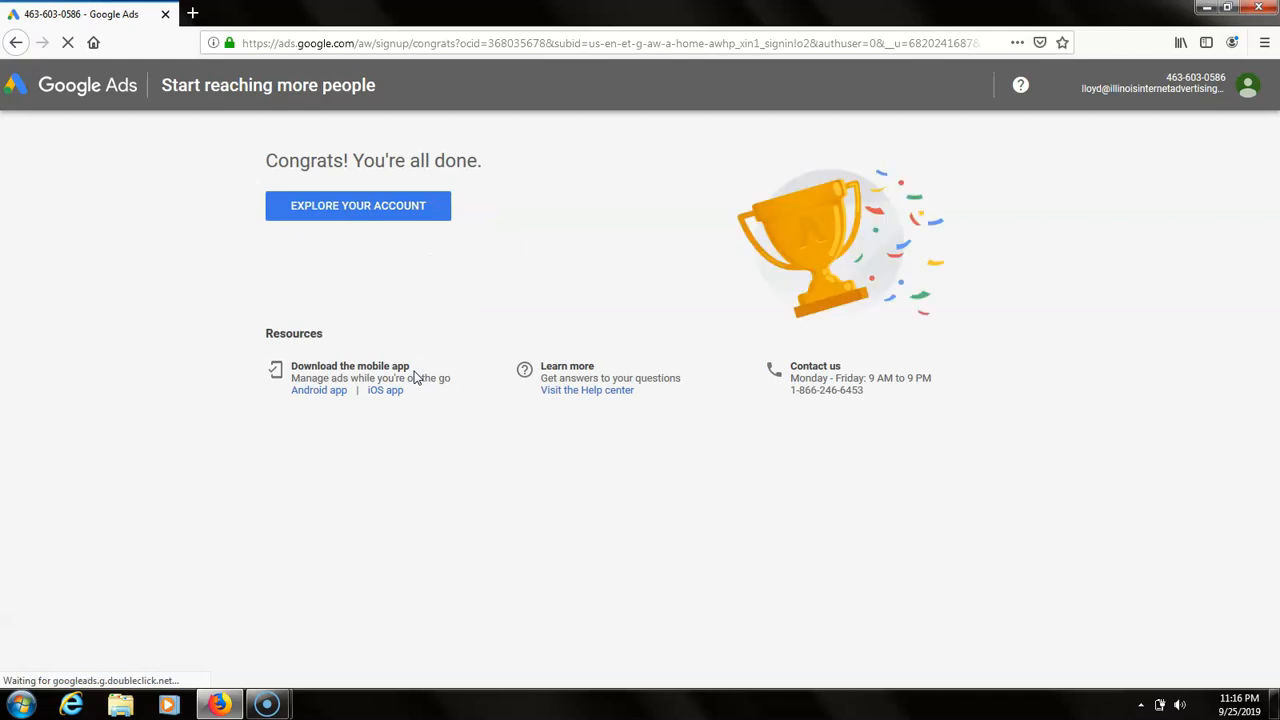
{"action": "left_click", "coordinate": [352, 214]}
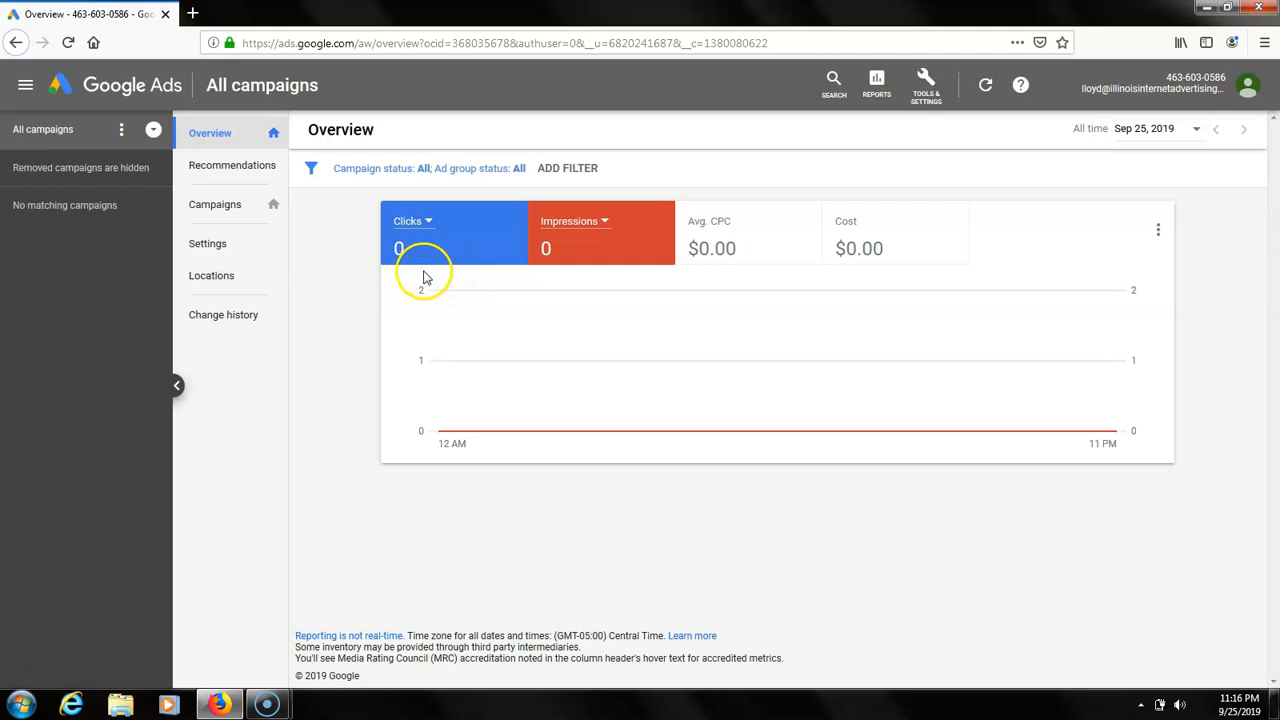
{"action": "mouse_move", "coordinate": [262, 703]}
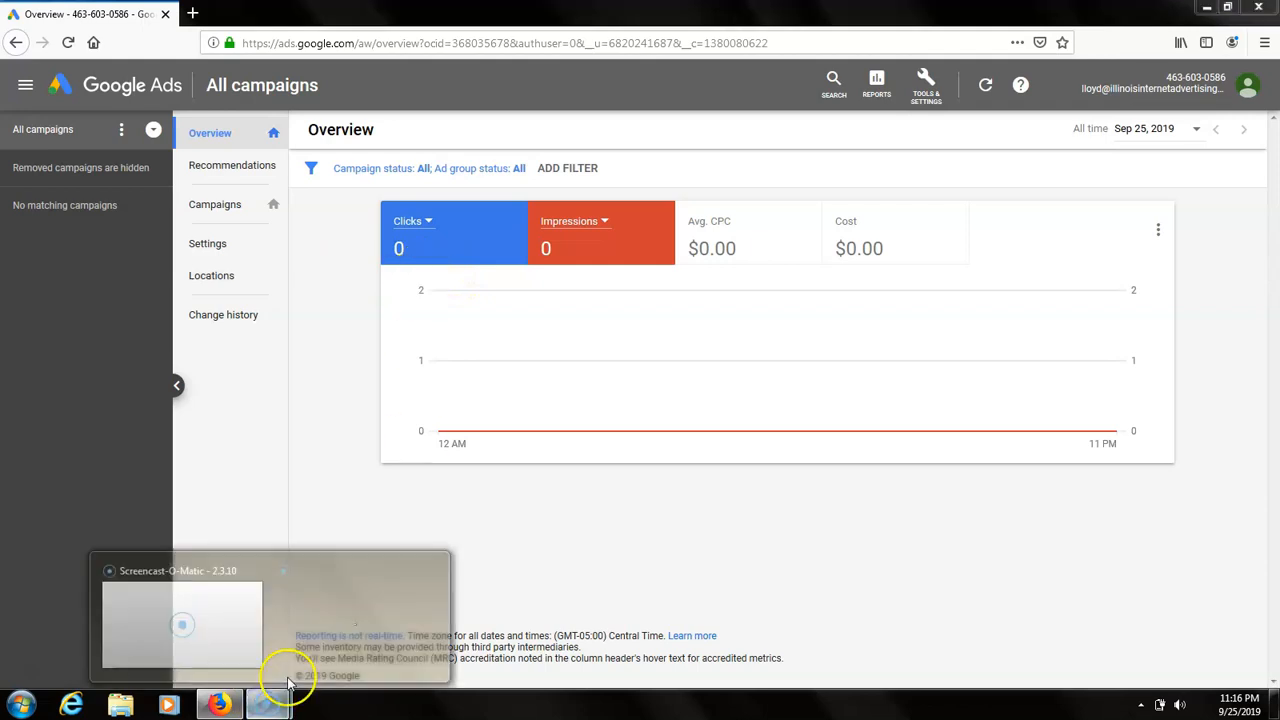